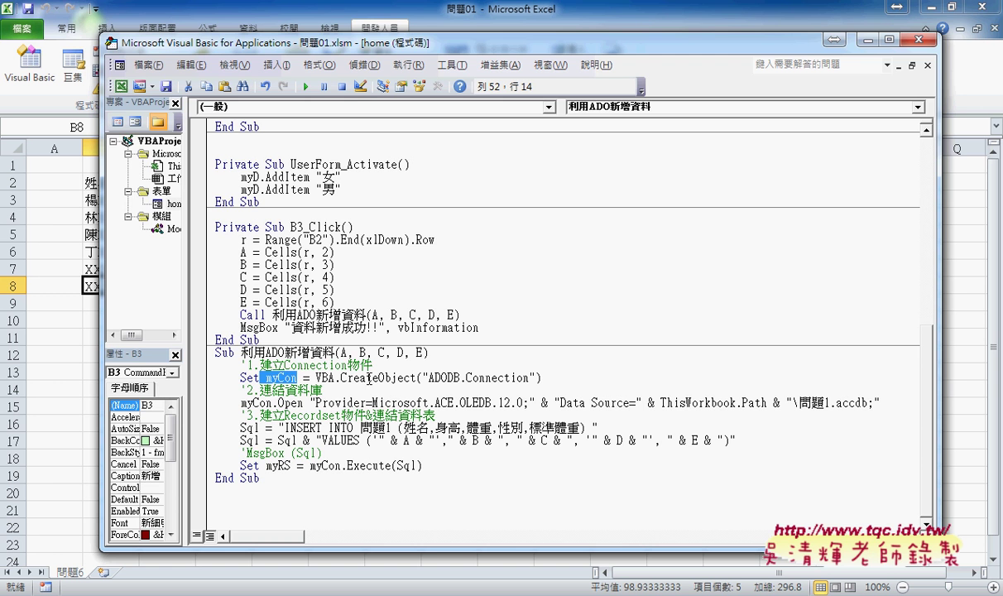
# Leave the VBA editor, launch the 標準體重計算 form, and move it right to expose the 標準體重 column
pyautogui.click(917, 41)
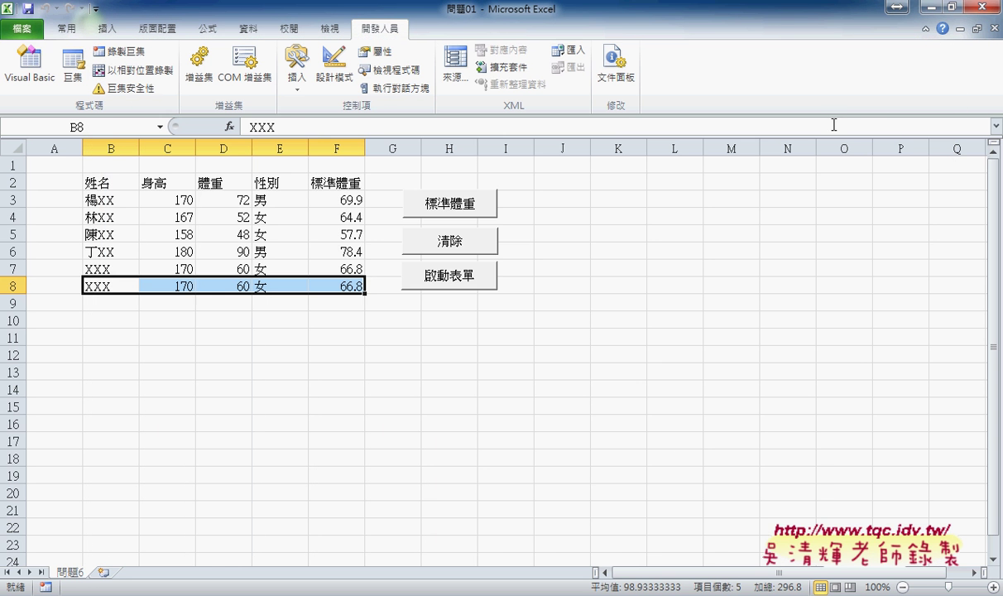
pyautogui.click(468, 281)
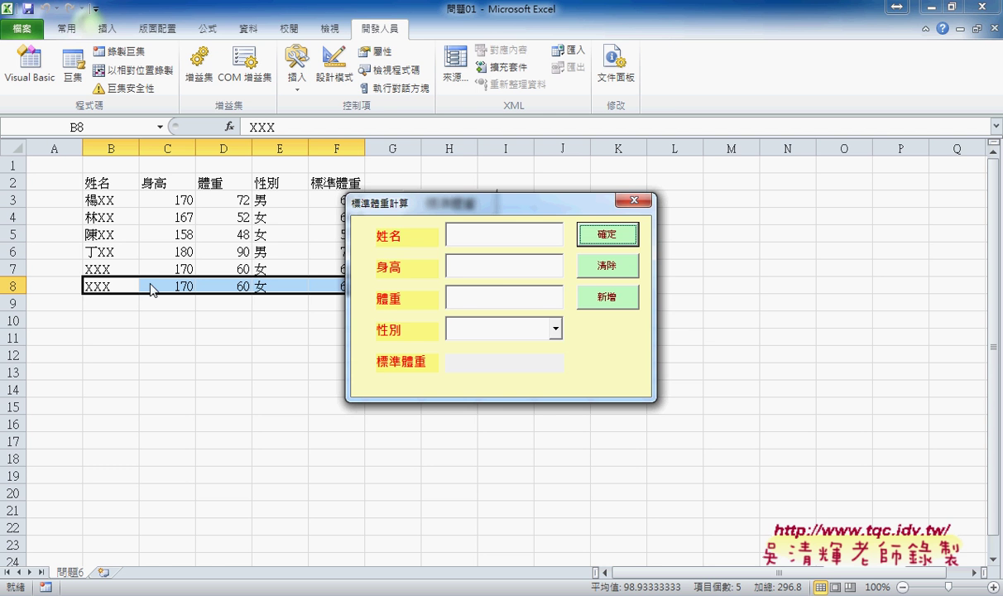
pyautogui.moveTo(414, 203); pyautogui.dragTo(504, 194)
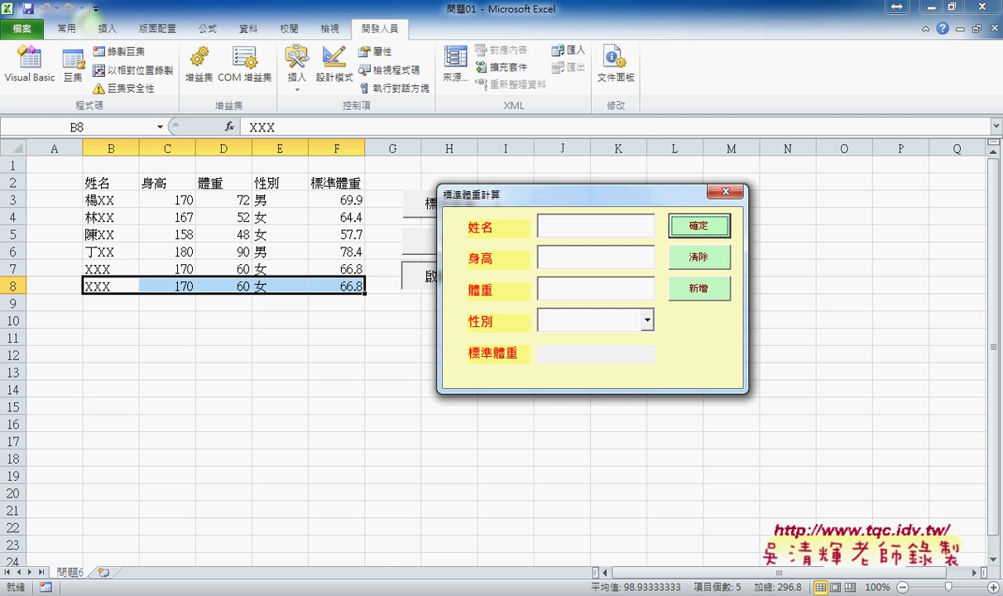
pyautogui.hotkey('alt', 'Tab')
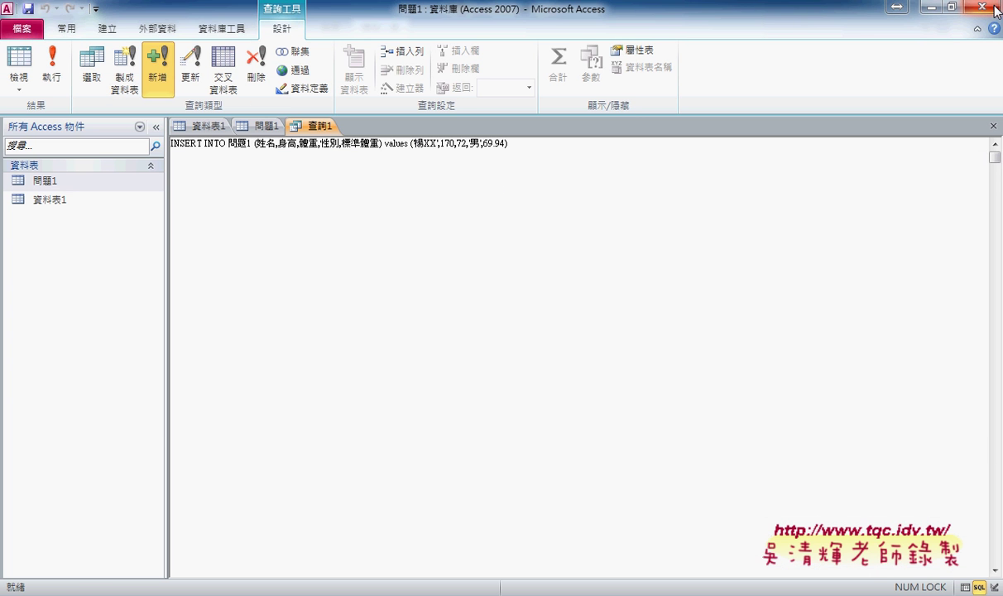
# In Access, close 資料表1 and save the INSERT INTO test query as 查詢1
pyautogui.hotkey('alt', 'F4')
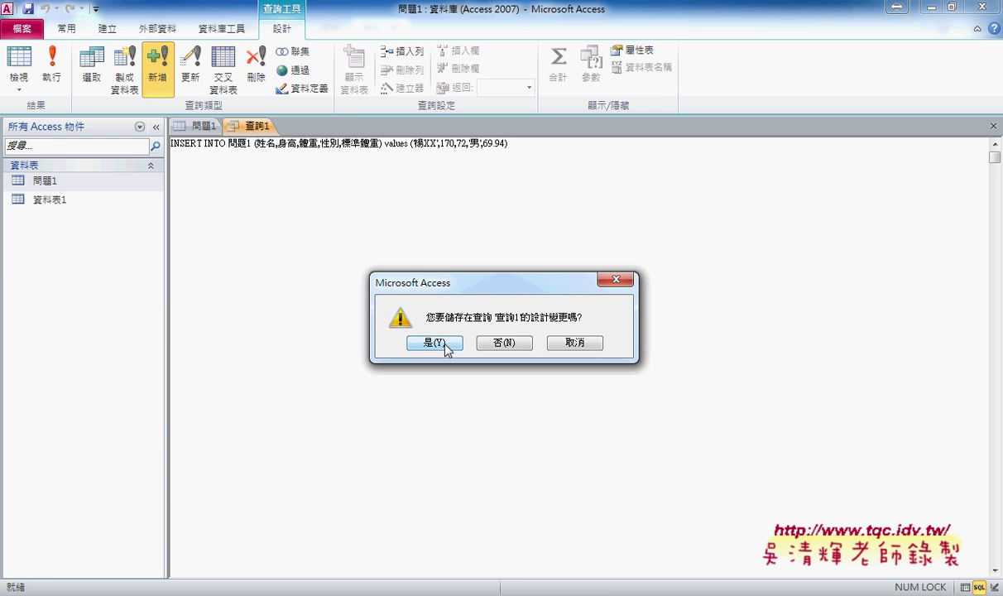
pyautogui.click(444, 346)
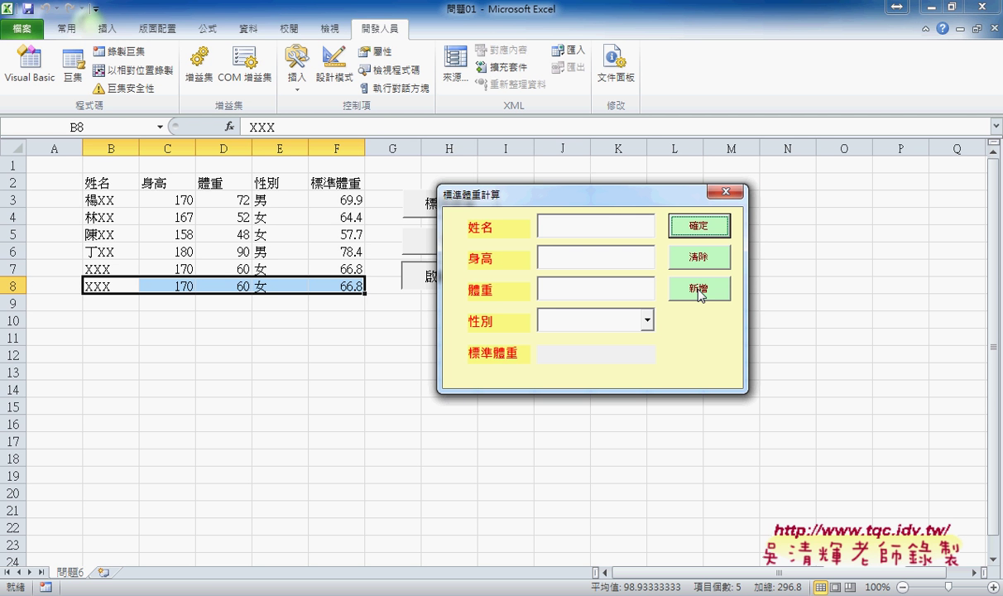
# Break on the Call 利用ADO新增資料 line, then run the form and submit with 新增 to hit it
pyautogui.click(725, 192)
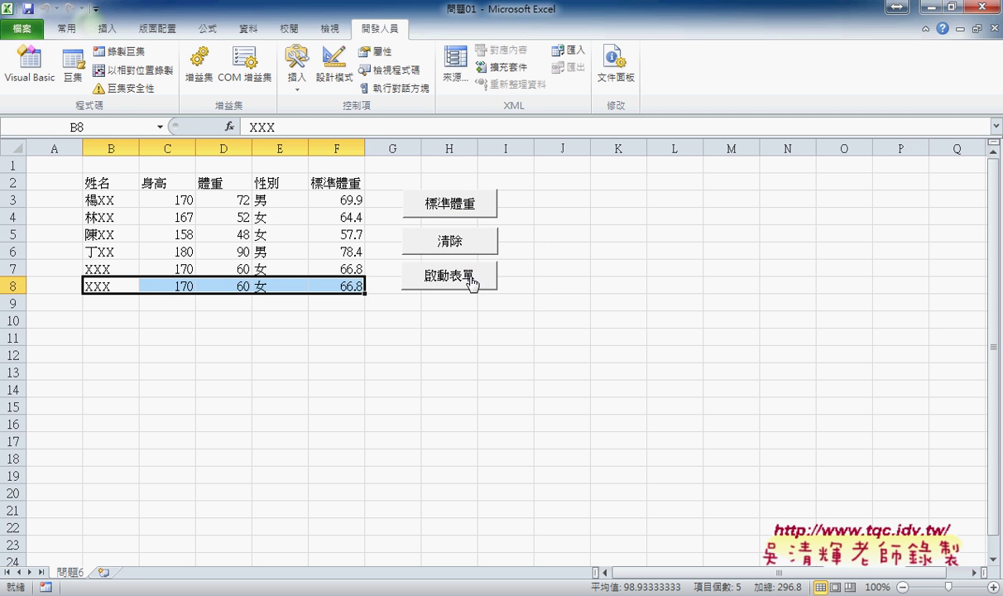
pyautogui.click(29, 68)
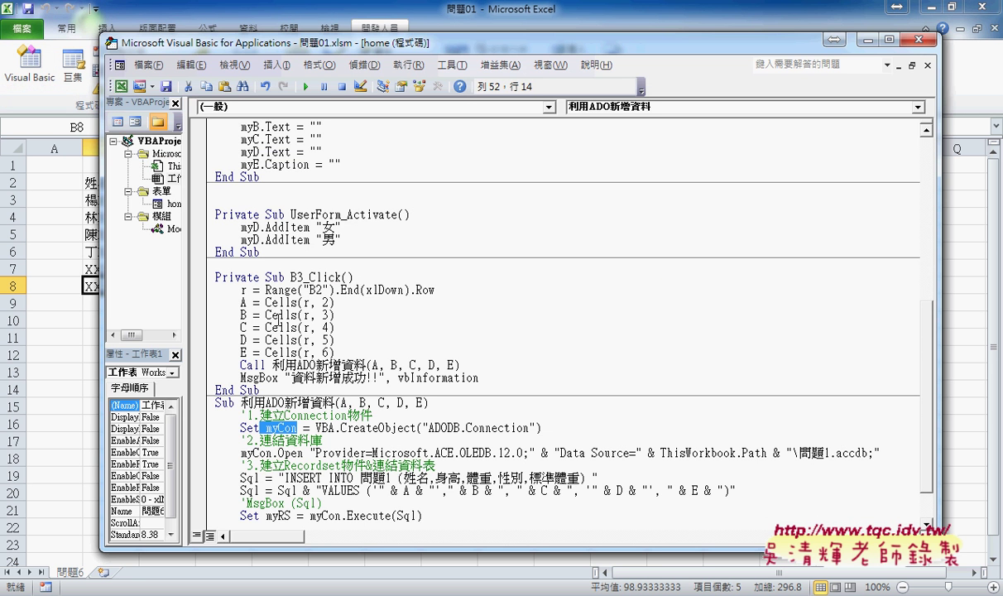
pyautogui.click(198, 365)
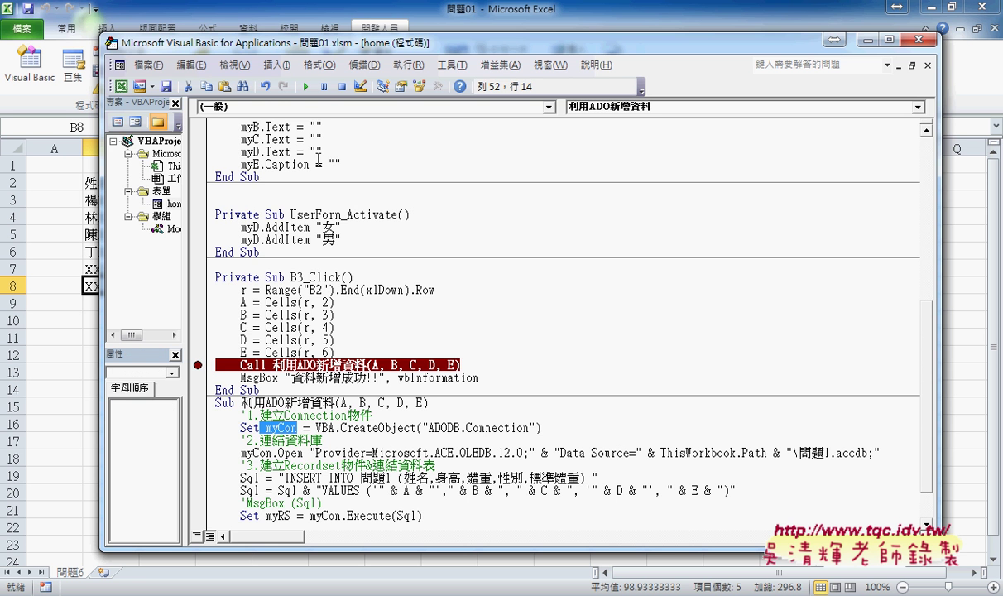
pyautogui.click(305, 86)
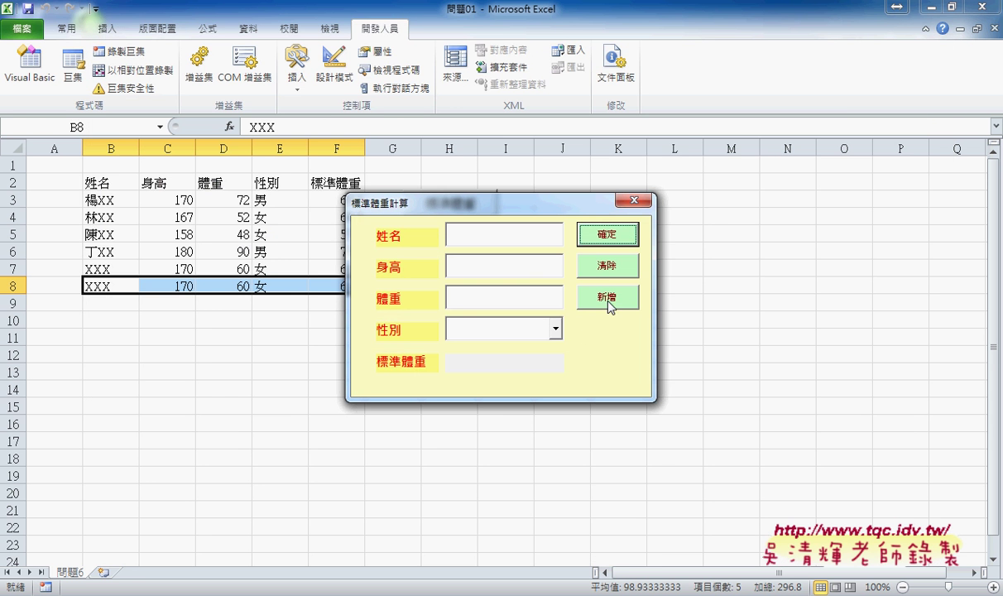
pyautogui.click(583, 294)
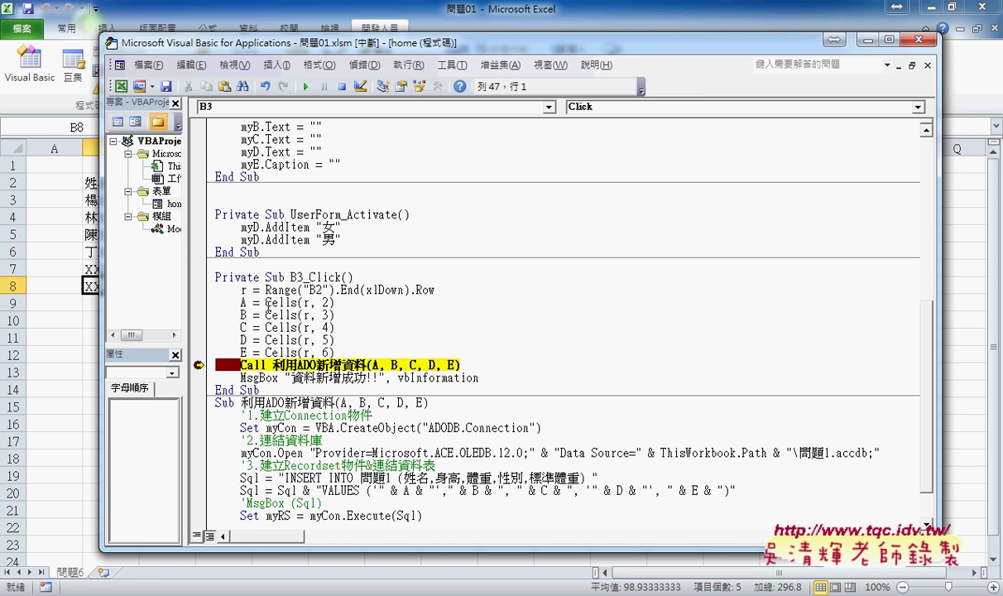
# Step into 利用ADO新增資料, creating the connection and opening the 問題1 database
pyautogui.moveTo(366, 49); pyautogui.dragTo(535, 48)
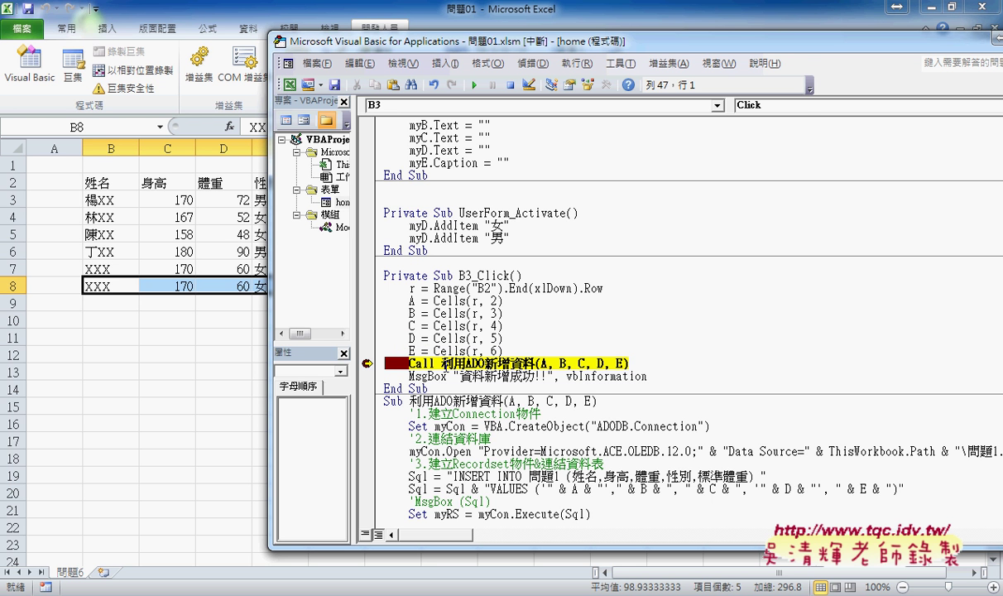
pyautogui.press('F8')
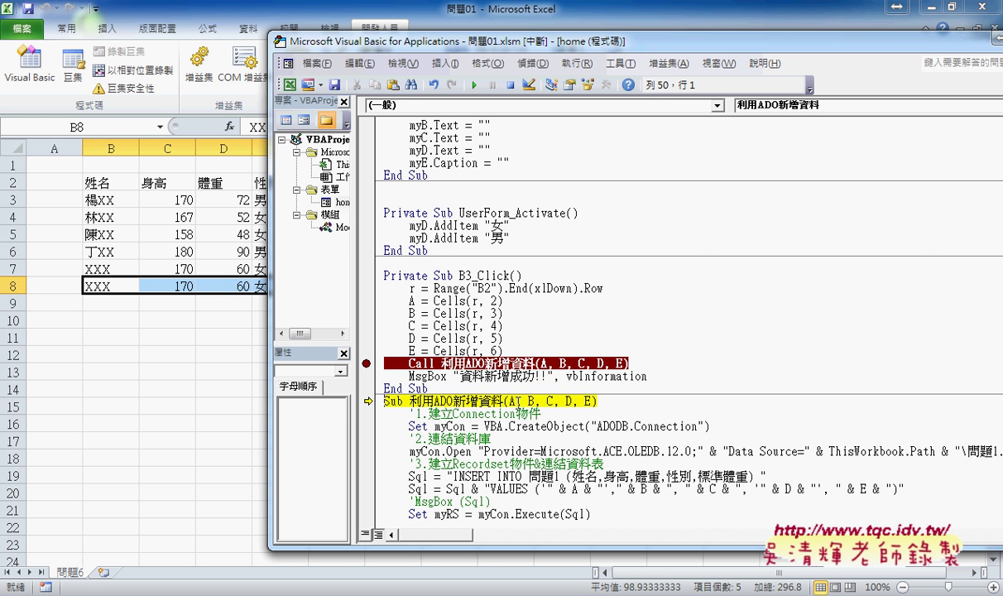
pyautogui.press('F8')
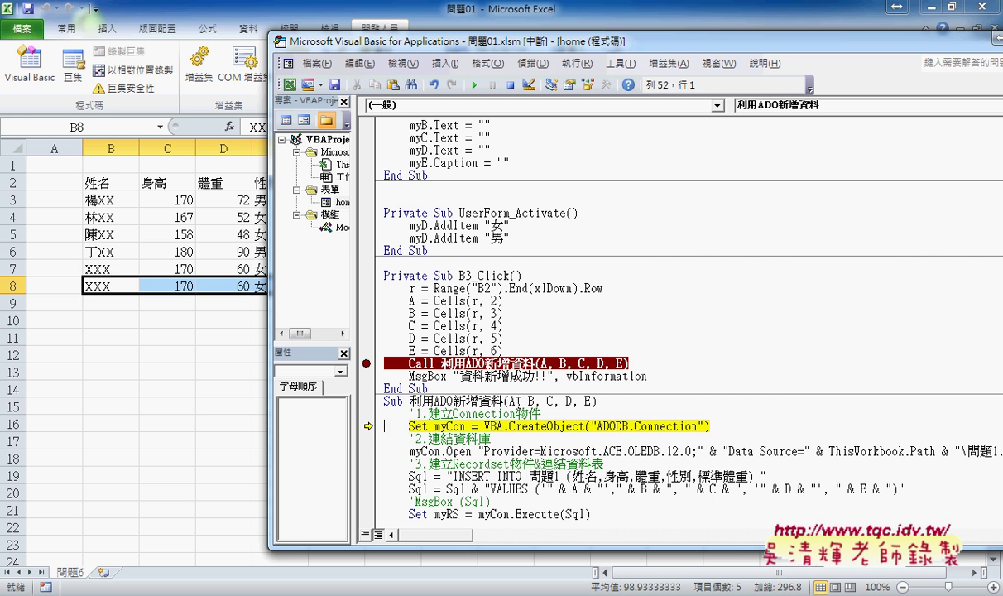
pyautogui.press('F8')
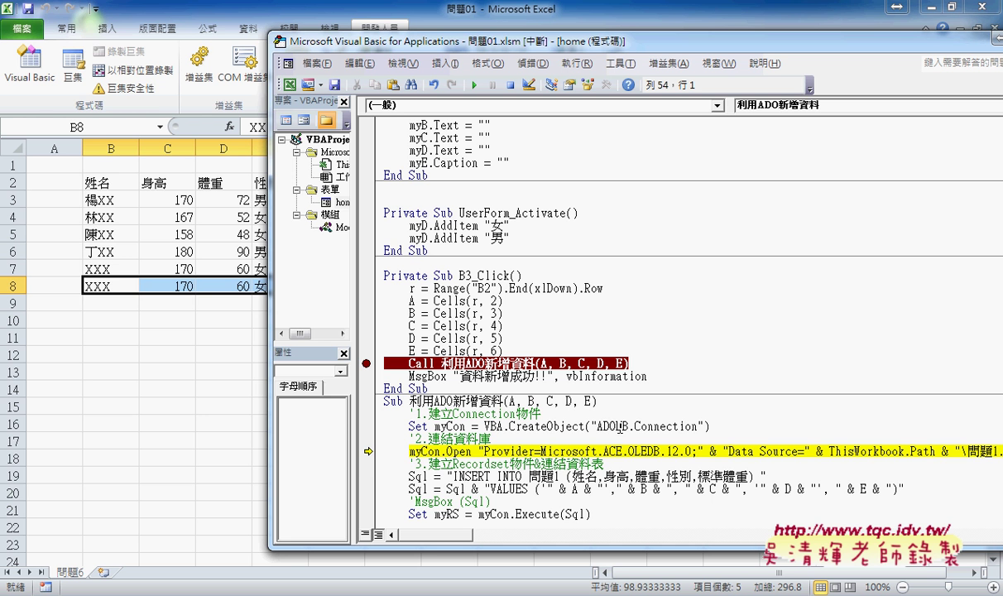
pyautogui.press('F8')
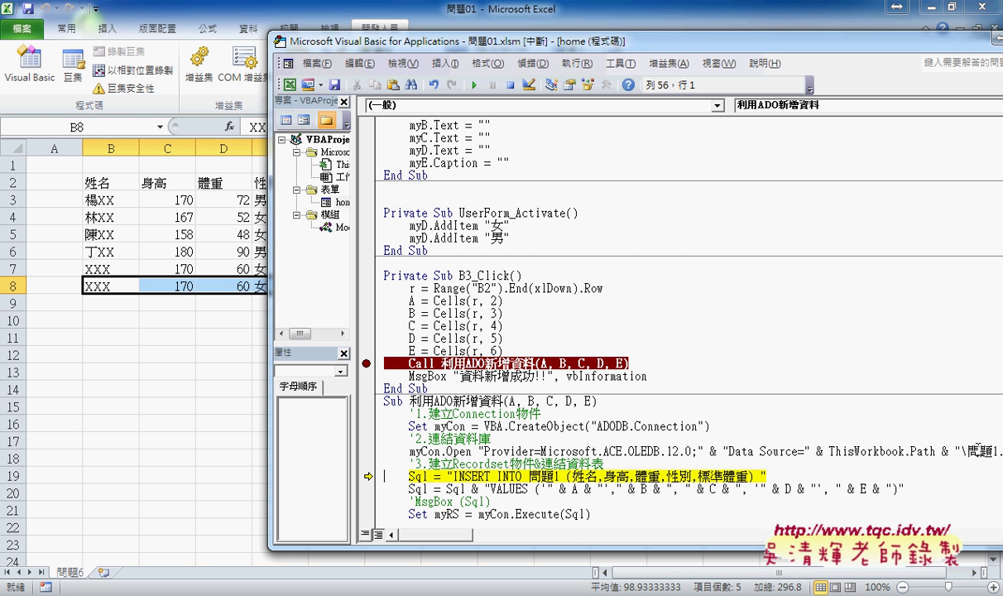
pyautogui.moveTo(968, 451); pyautogui.dragTo(998, 451)
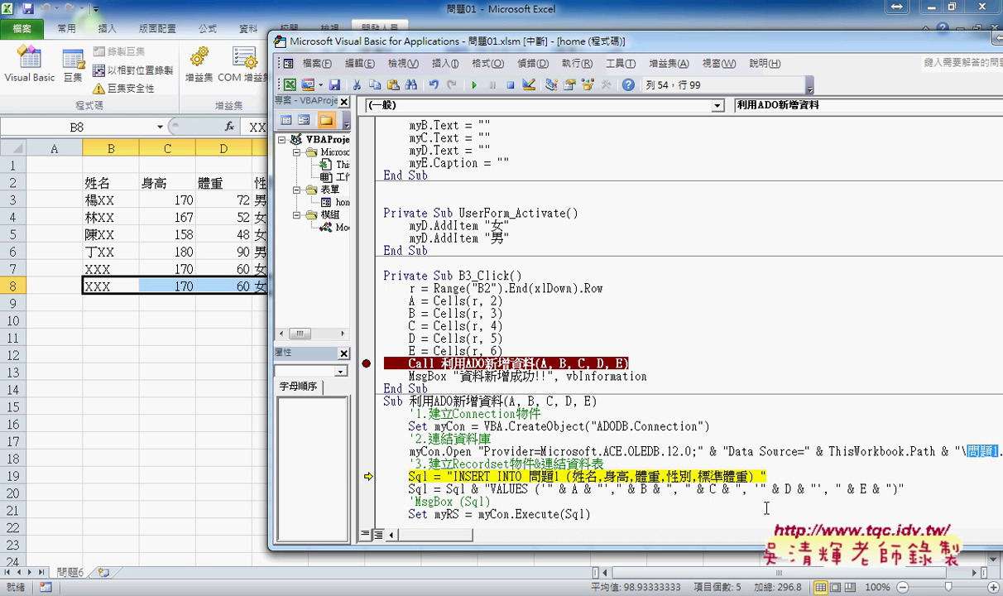
# Step through building the INSERT INTO SQL with its VALUES clause, then open the Immediate window
pyautogui.press('F8')
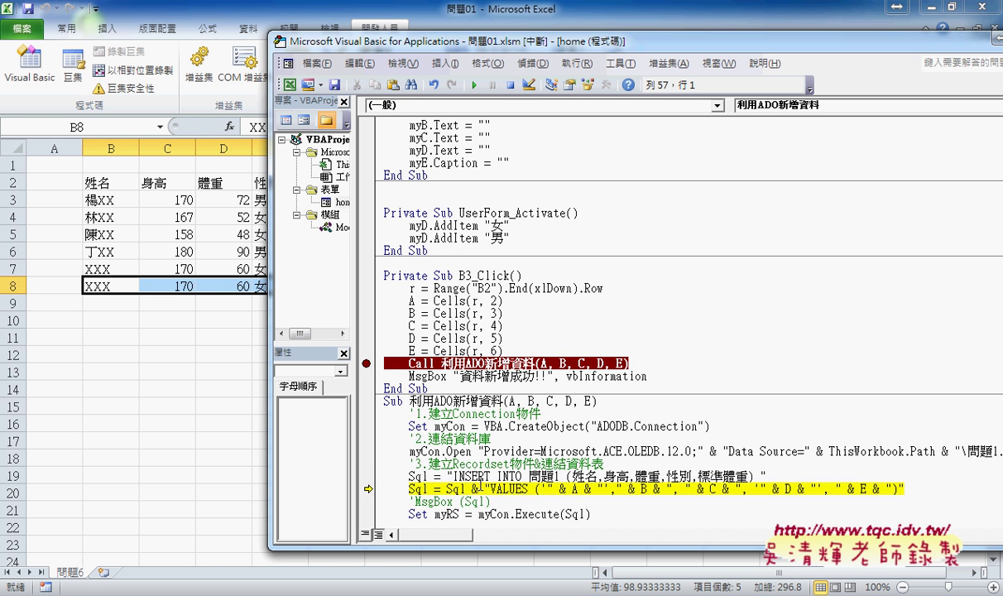
pyautogui.press('F8')
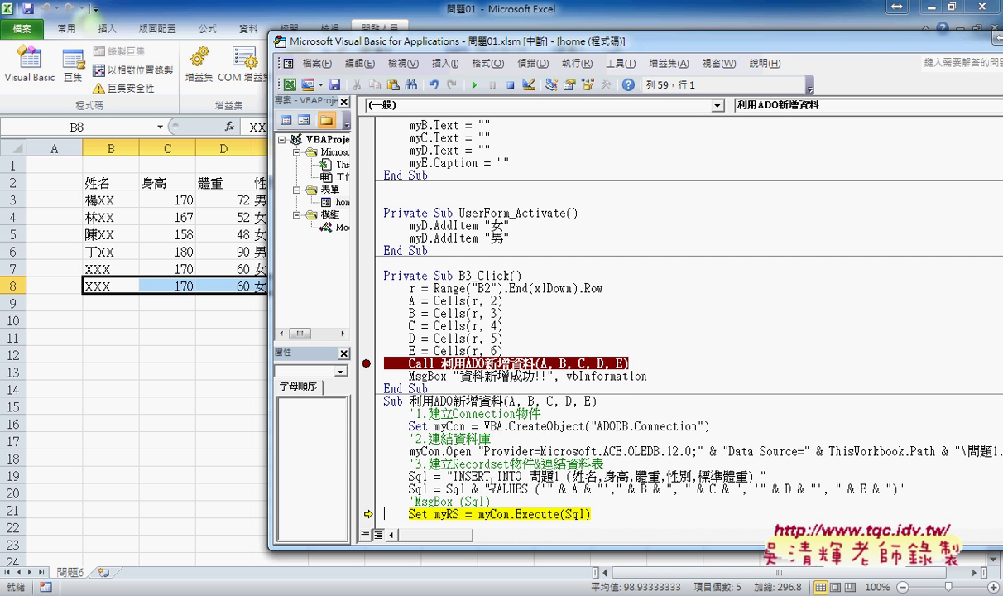
pyautogui.scroll(-1, 546, 437)
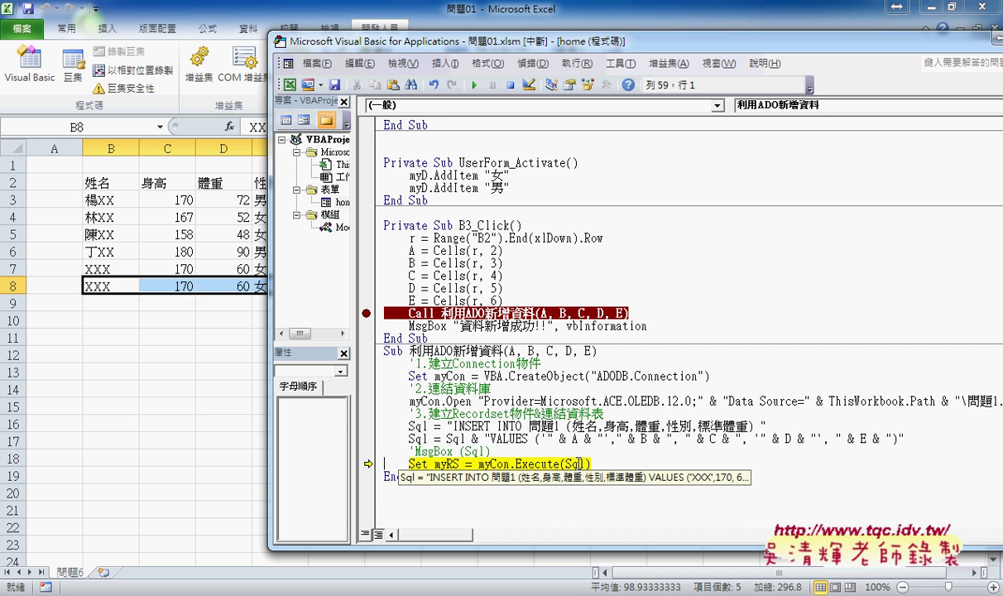
pyautogui.hotkey('ctrl', 'g')
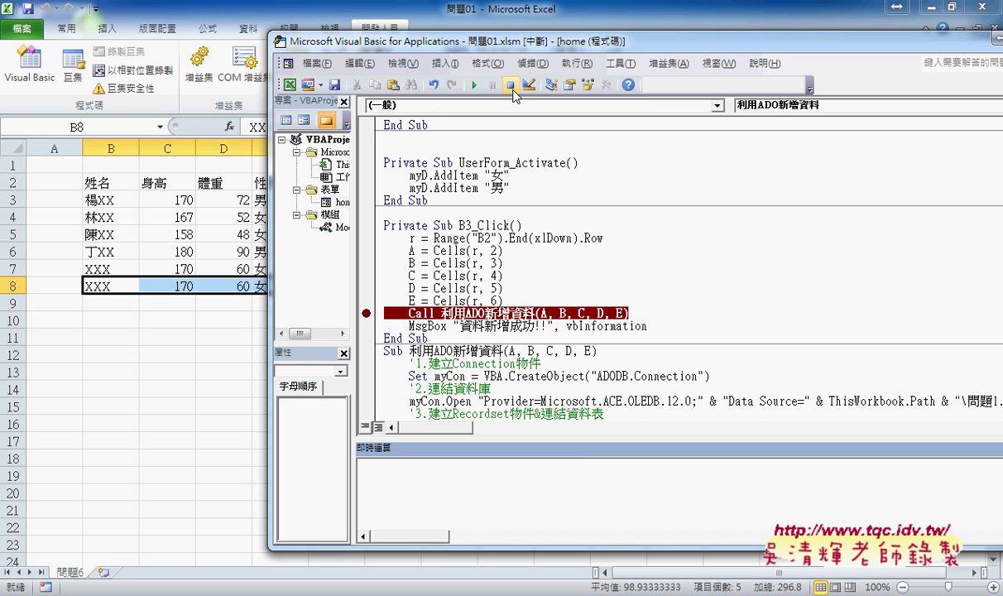
# Print ? sql to show INSERT INTO 問題1 … VALUES ('XXX',170, 60, '女', 66.8) and select it
pyautogui.click(415, 66)
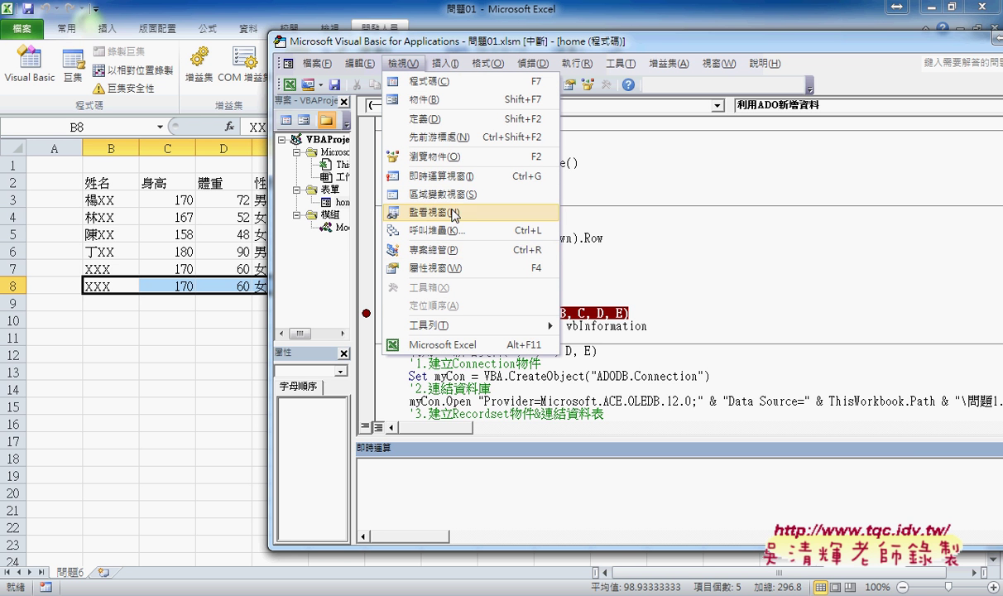
pyautogui.click(463, 177)
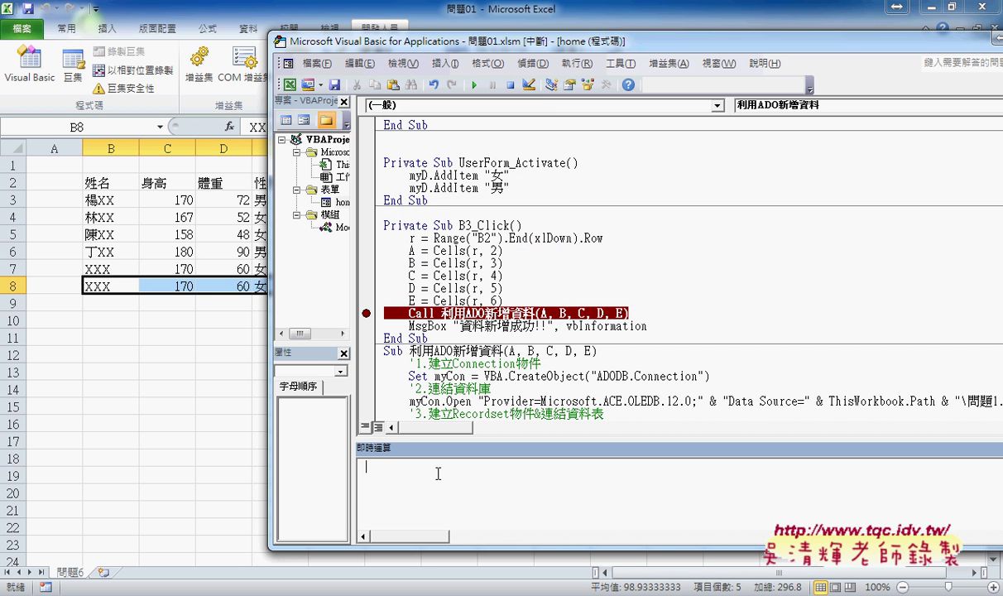
pyautogui.write('? s')
pyautogui.write('ql')
pyautogui.press('Return')
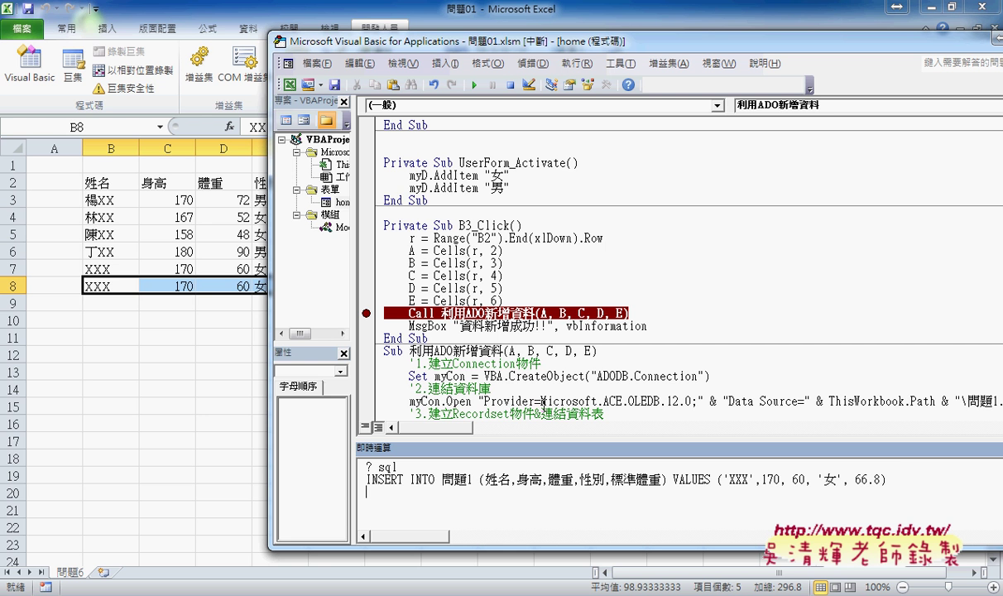
pyautogui.moveTo(887, 479); pyautogui.dragTo(431, 488)
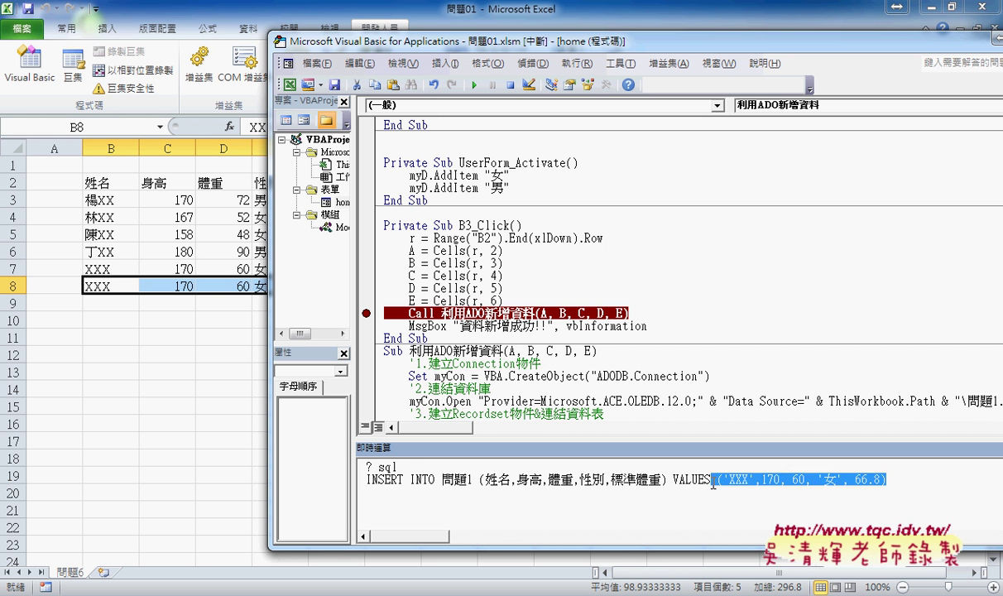
pyautogui.hotkey('shift', 'Home')
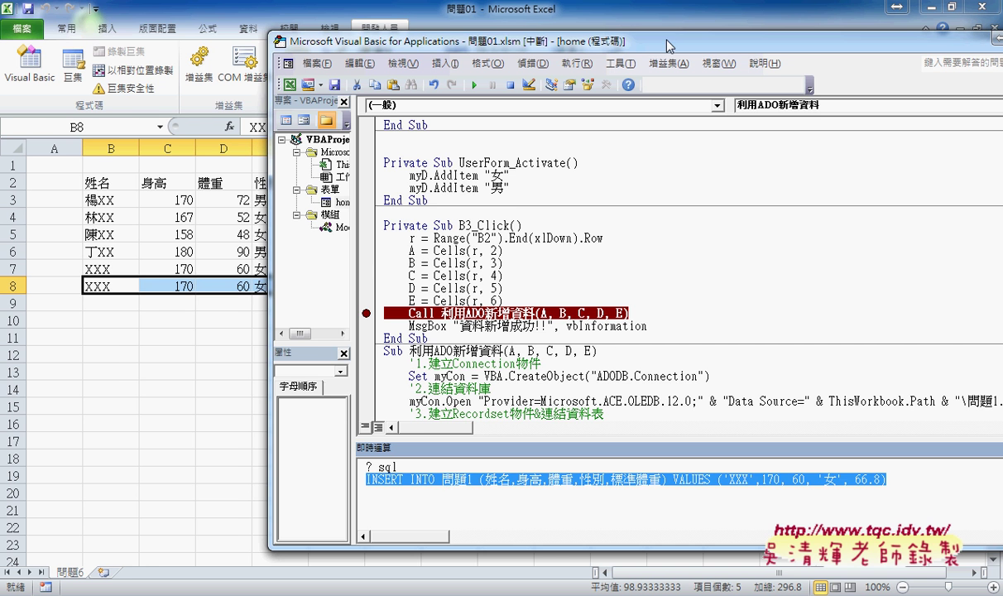
pyautogui.moveTo(665, 46); pyautogui.dragTo(524, 45)
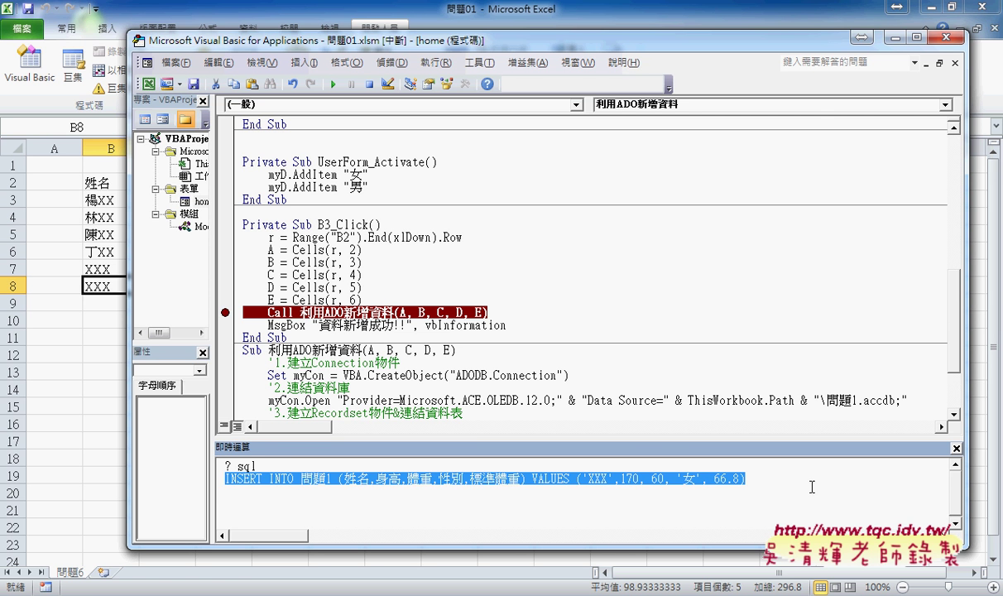
# Step past executing the SQL, resume the code, and dismiss the 資料新增成功!! message
pyautogui.click(956, 447)
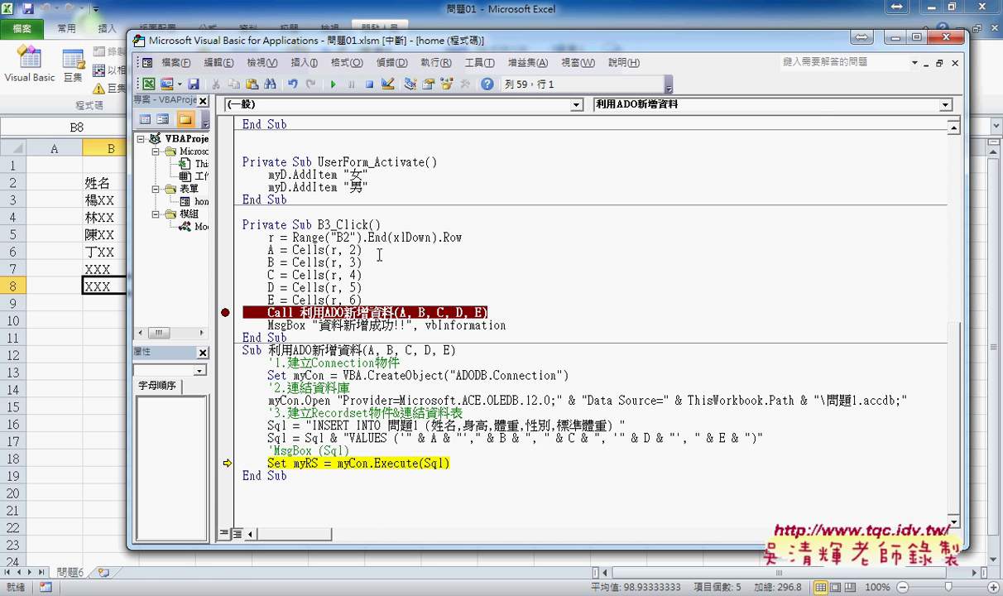
pyautogui.press('F8')
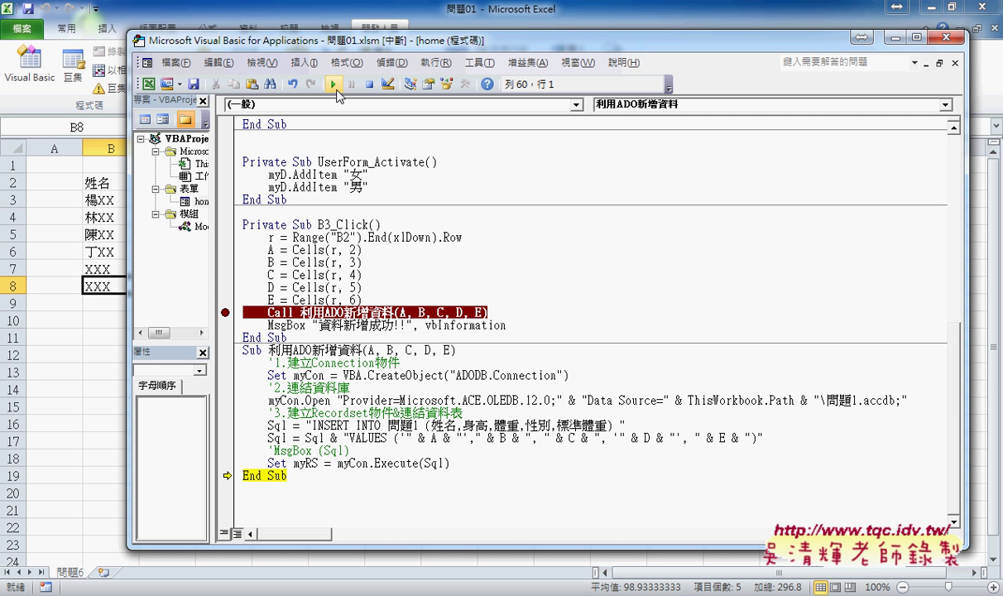
pyautogui.press('F8')
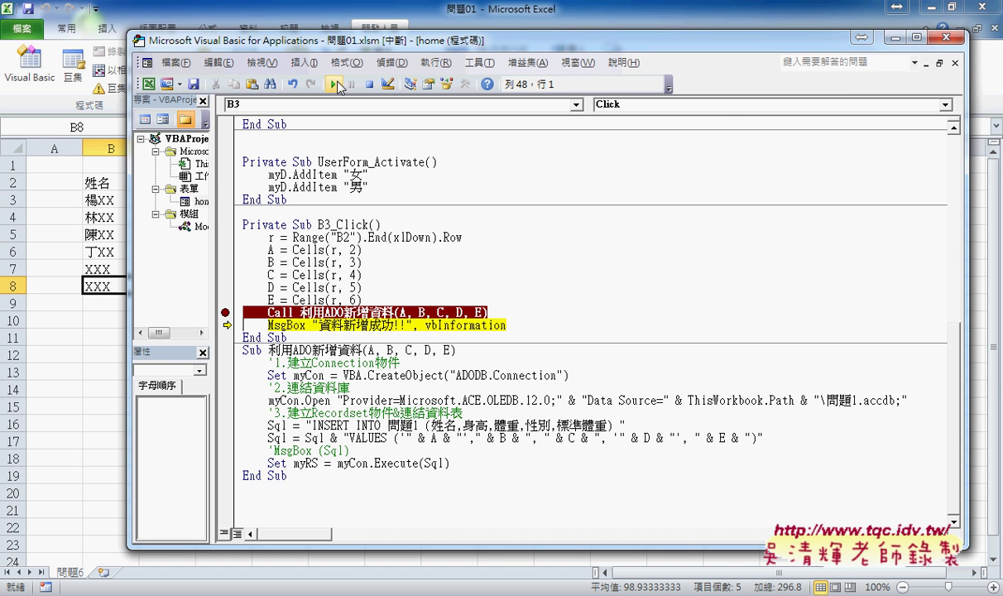
pyautogui.click(331, 84)
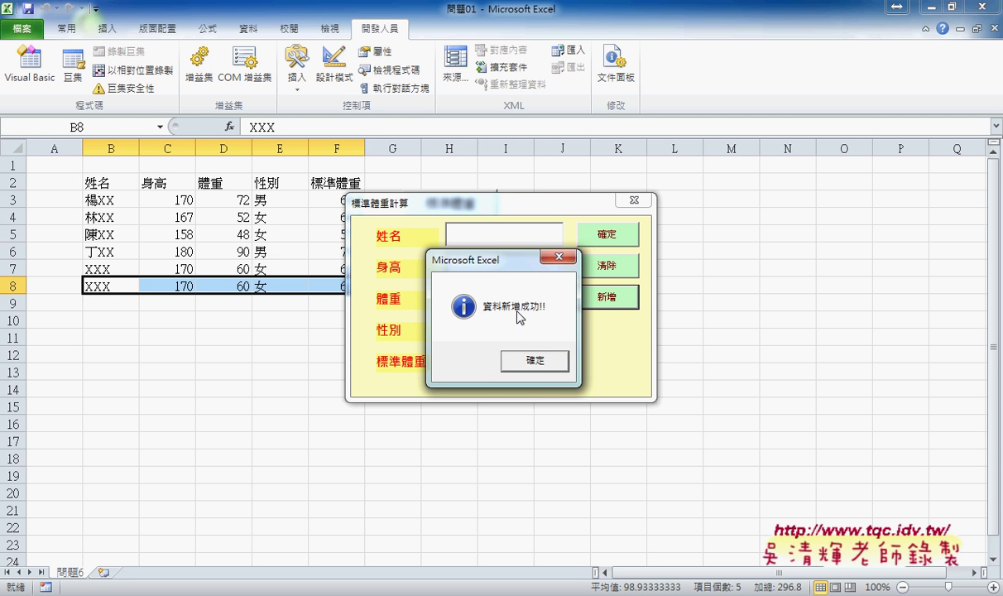
pyautogui.click(534, 361)
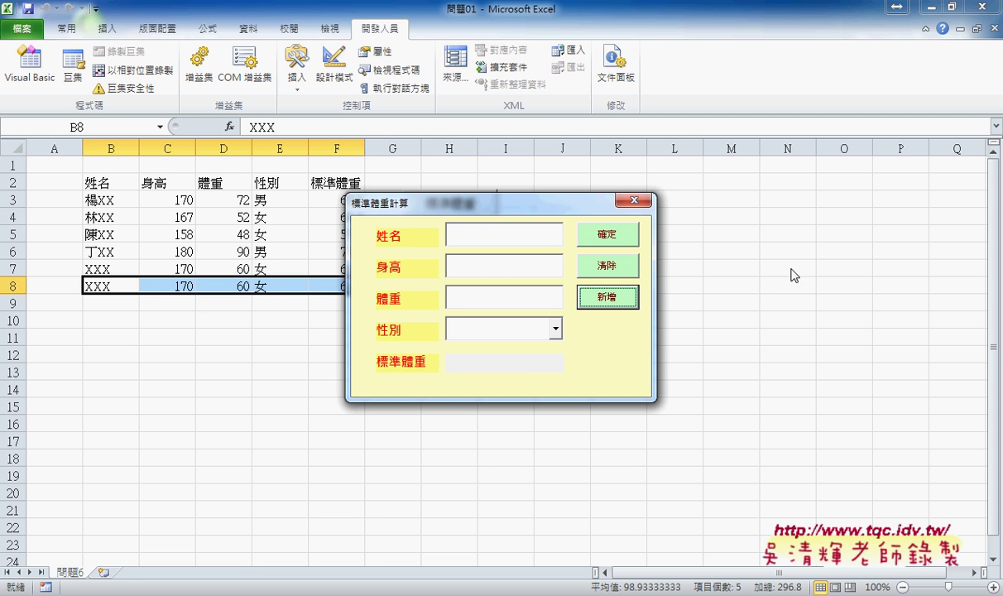
# Open 問題1.accdb with content enabled and check the new XXX, 170, 60, 女, 66.8 record in table 問題1
pyautogui.click(355, 592)
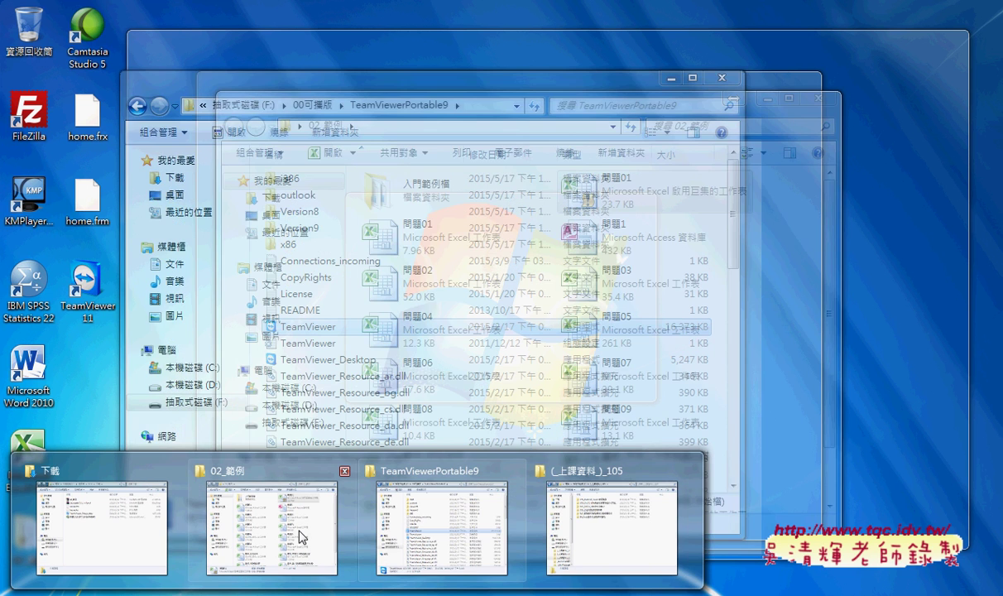
pyautogui.click(302, 475)
pyautogui.doubleClick(617, 236)
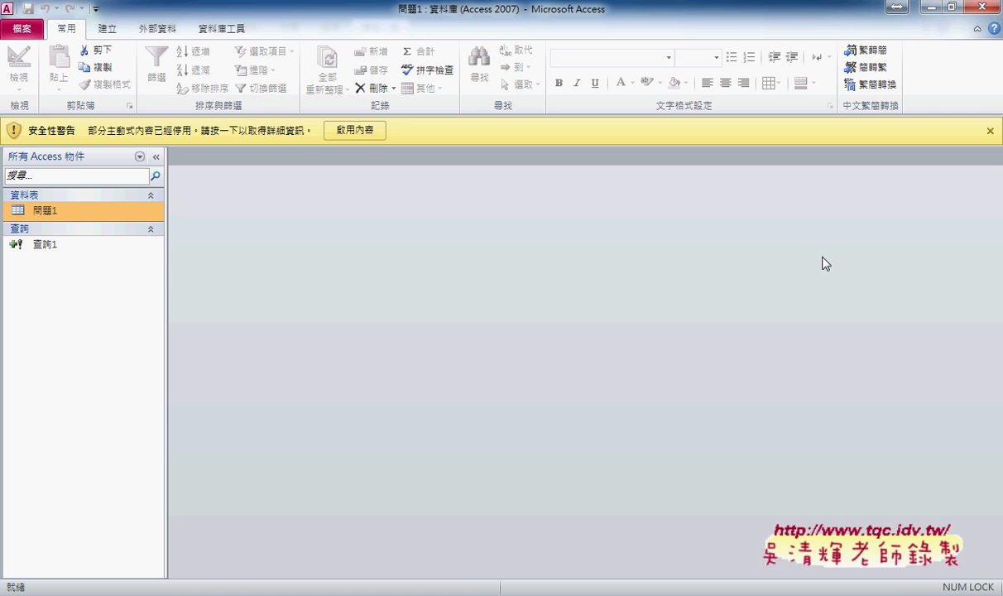
pyautogui.click(381, 127)
pyautogui.doubleClick(51, 184)
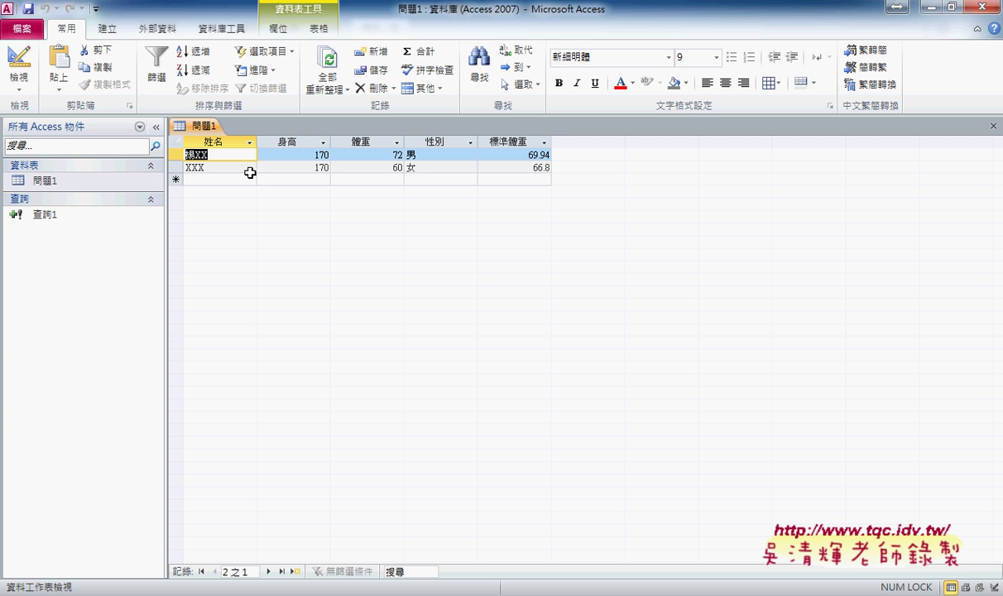
pyautogui.click(230, 169)
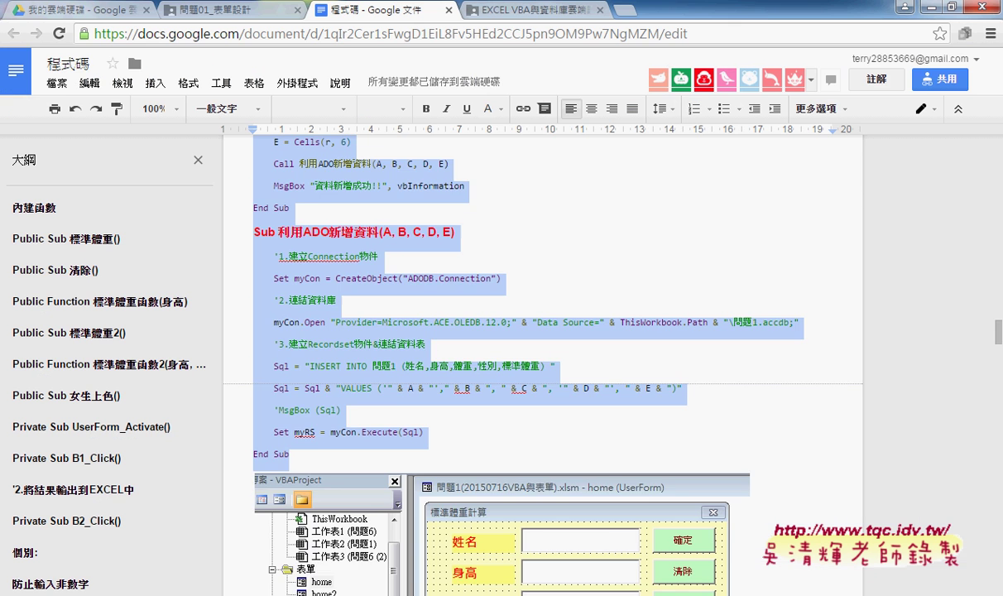
# Scroll the 程式碼 document to the B3_Click and 利用ADO新增資料 code
pyautogui.scroll(4, 434, 354)
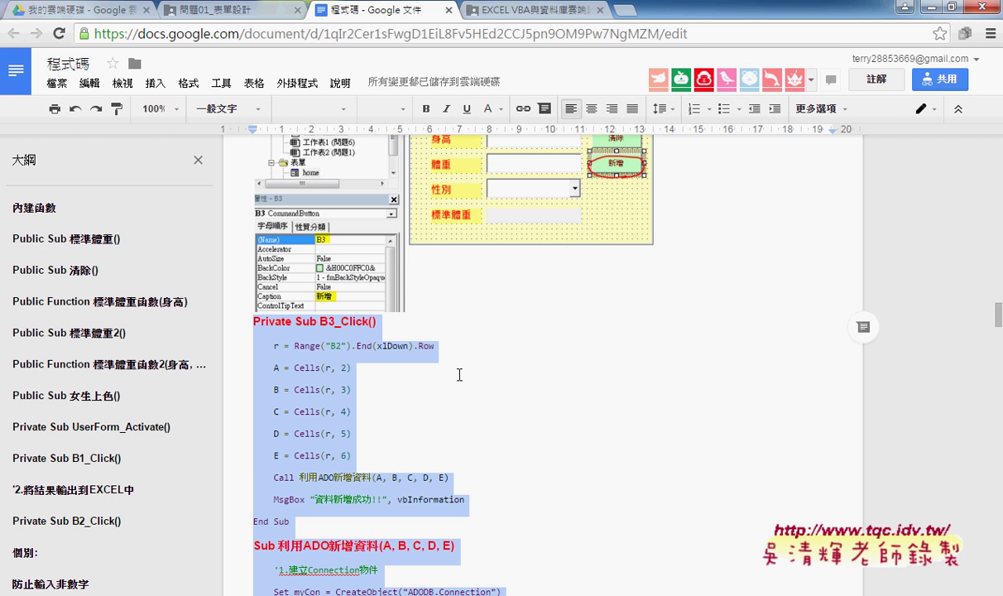
pyautogui.scroll(-2, 313, 335)
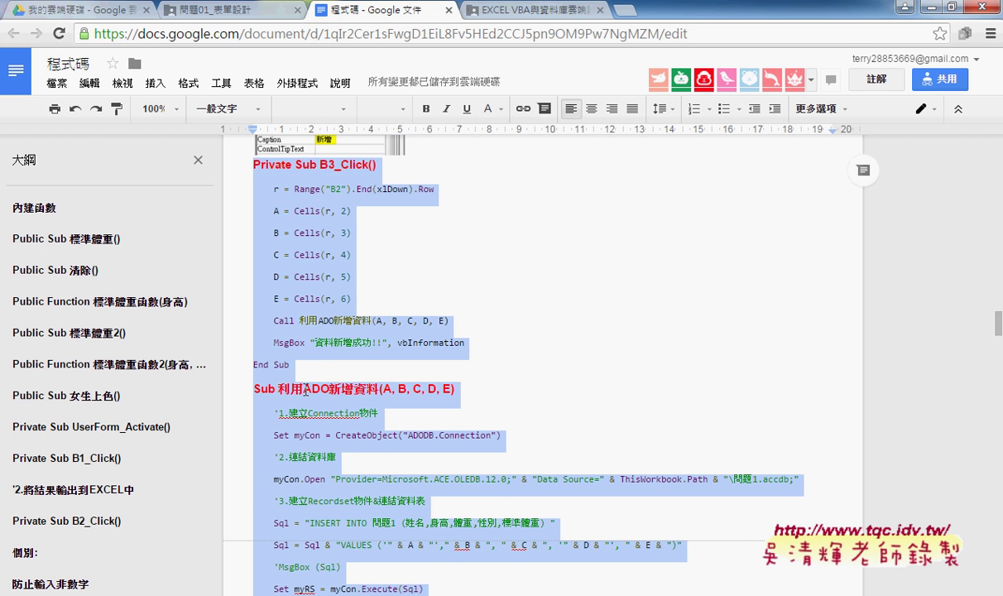
pyautogui.scroll(-2, 311, 392)
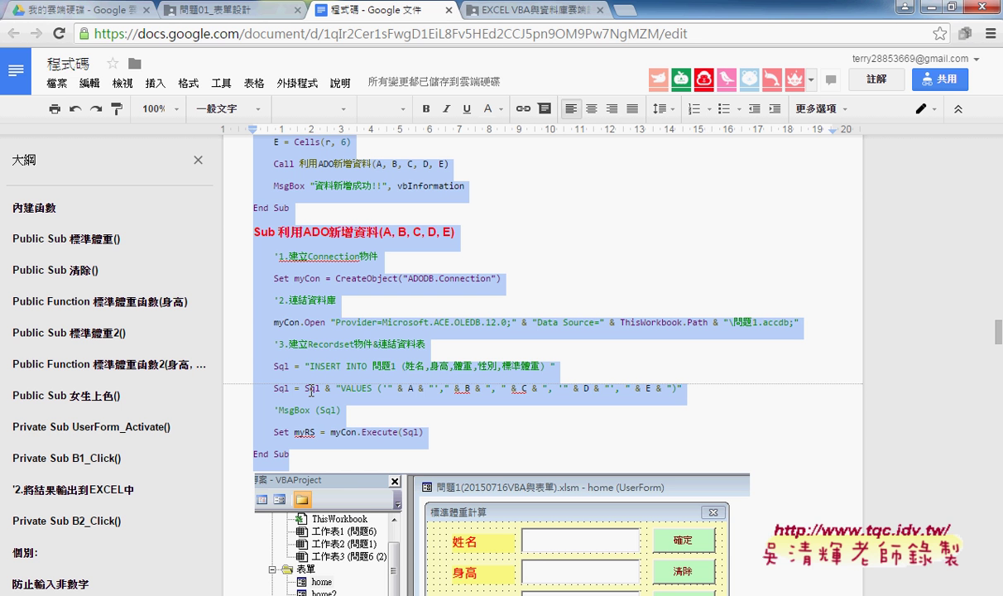